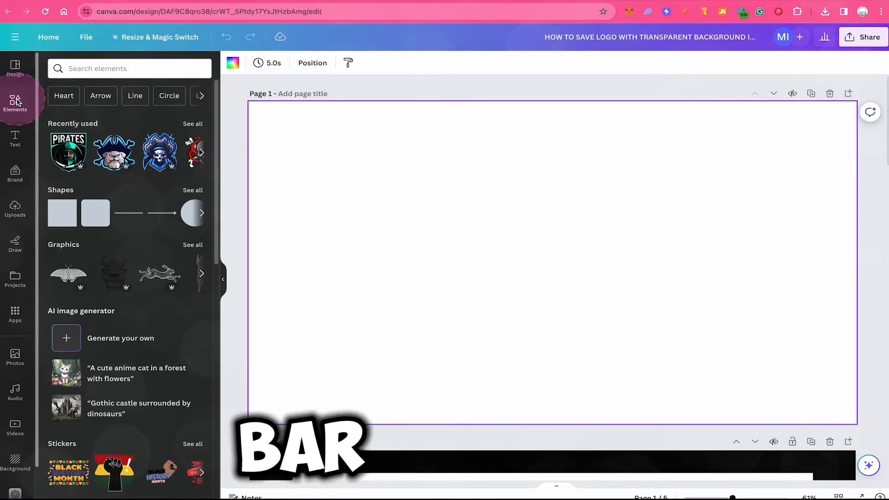
- Place the recently used Pirates logo on blank page 1 and download all pages of the design as PNG
drag(69, 153, 441, 163)
click(340, 249)
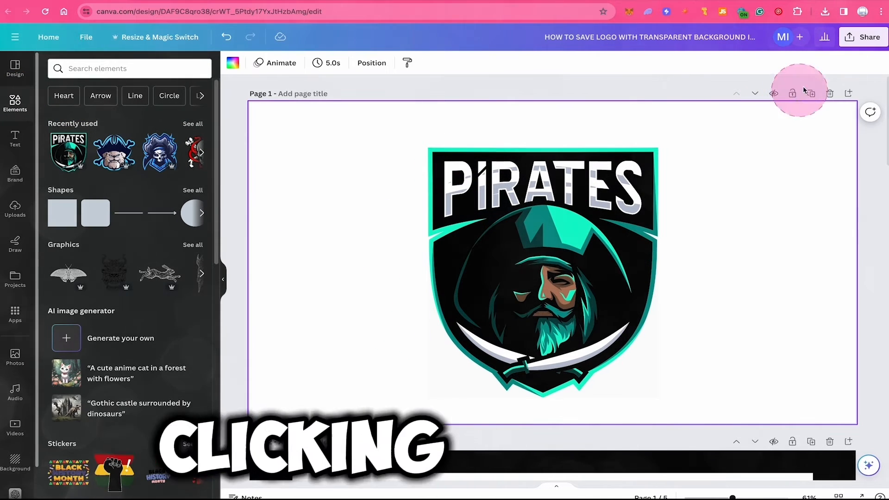
click(863, 37)
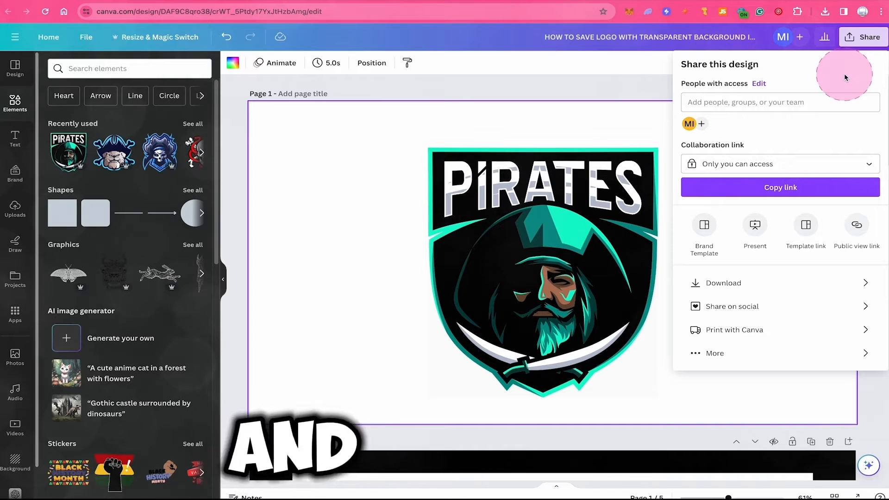
click(756, 283)
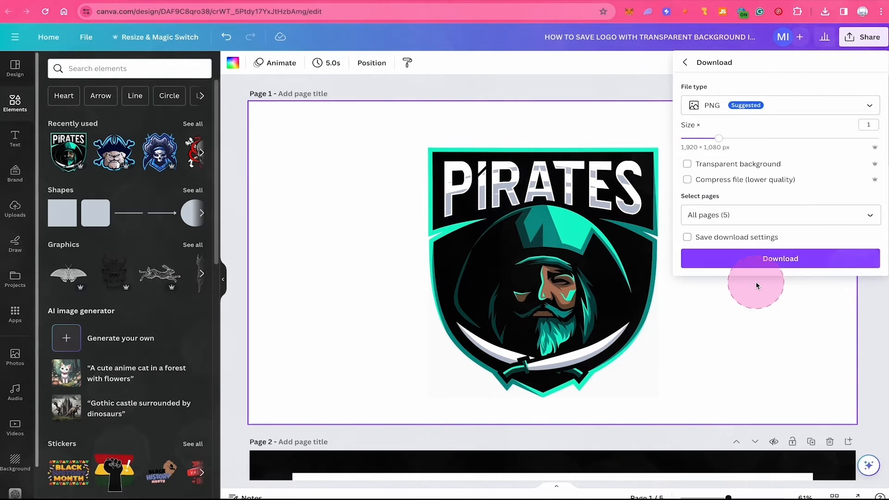
click(768, 263)
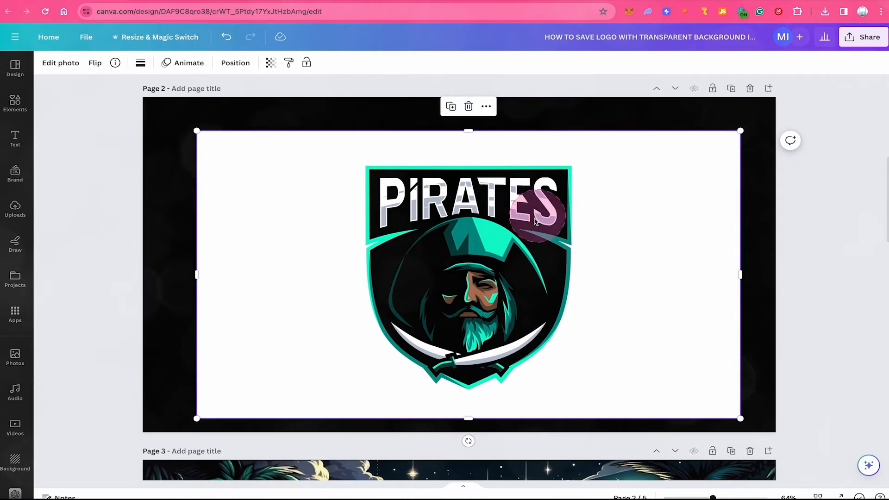
- Nudge the white-background logo image on page 2 up and left, and move the logo on page 1 slightly up
drag(533, 217, 516, 209)
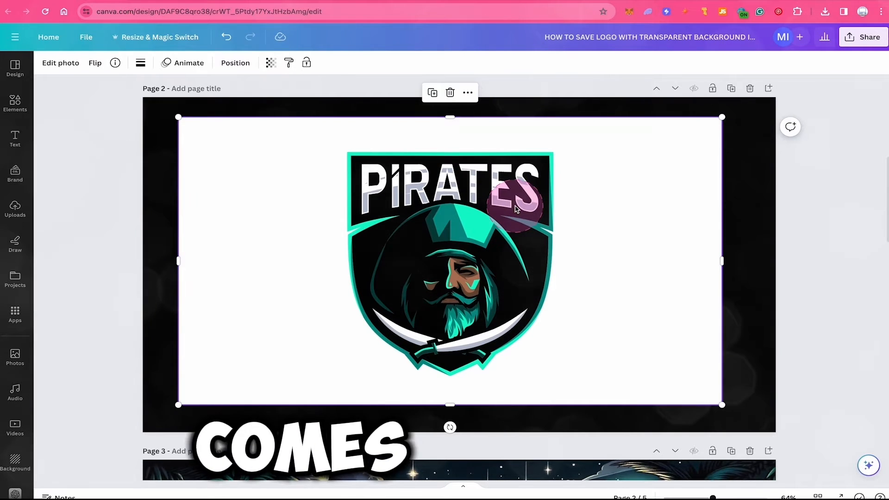
click(665, 343)
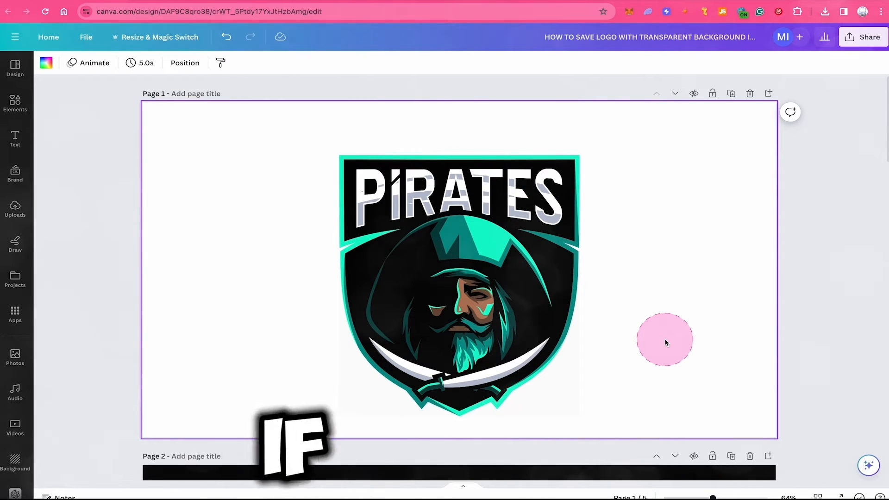
drag(500, 290, 499, 268)
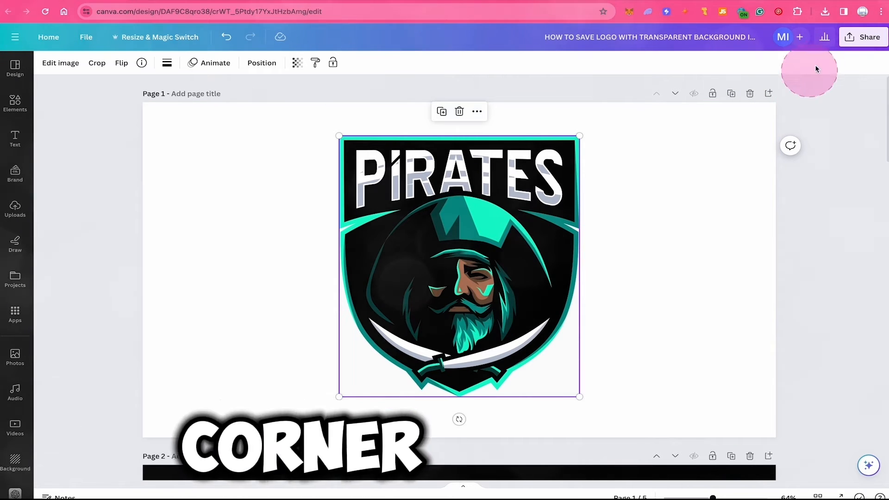
- Download page 5 of the design as a PNG with a transparent background
click(860, 39)
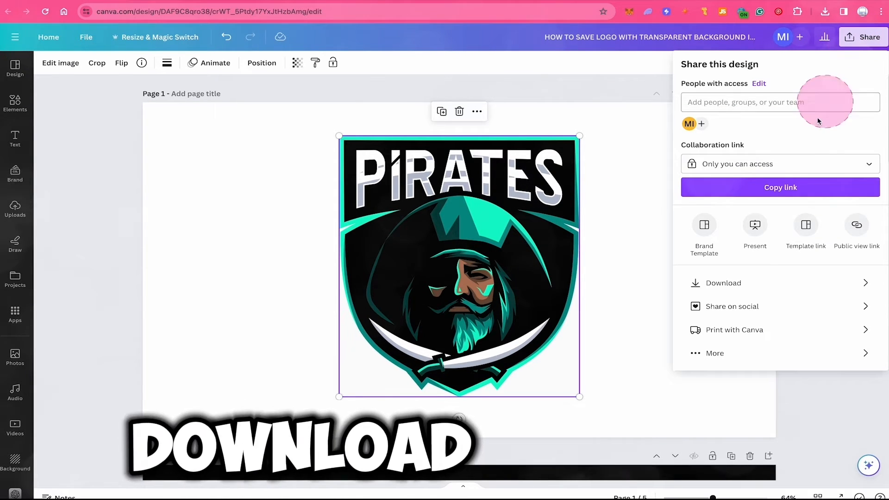
click(740, 283)
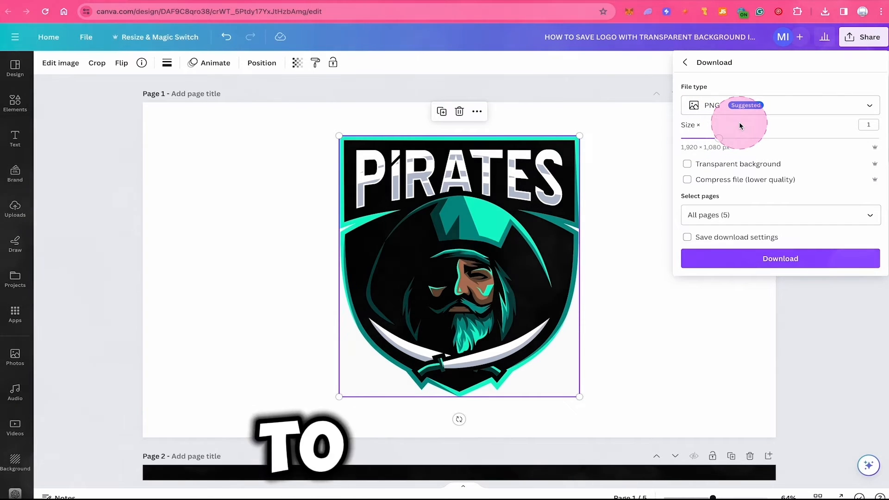
click(702, 165)
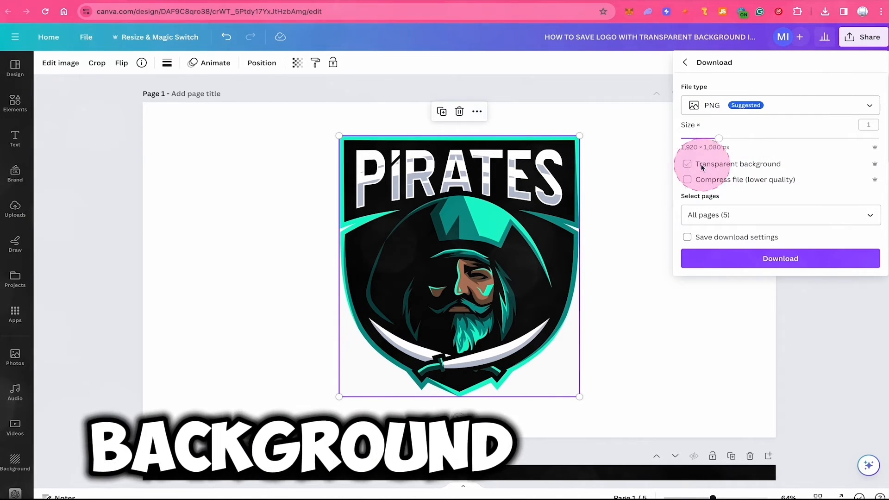
click(689, 165)
click(795, 237)
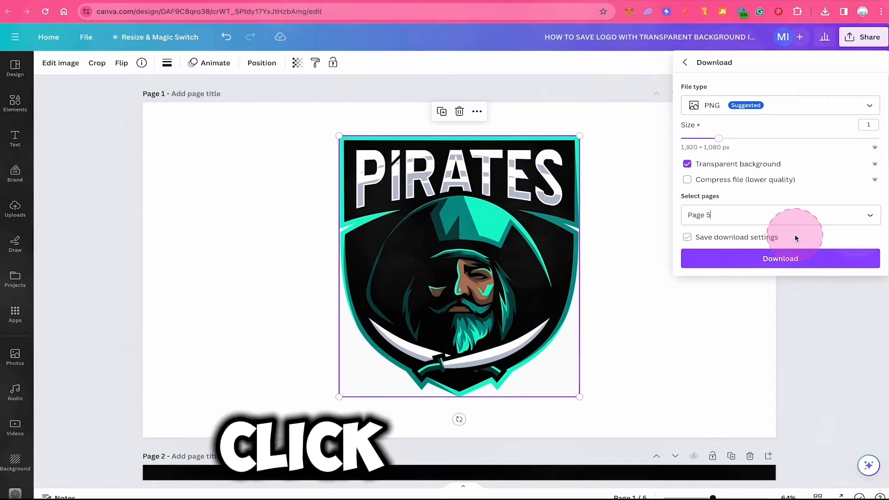
click(773, 263)
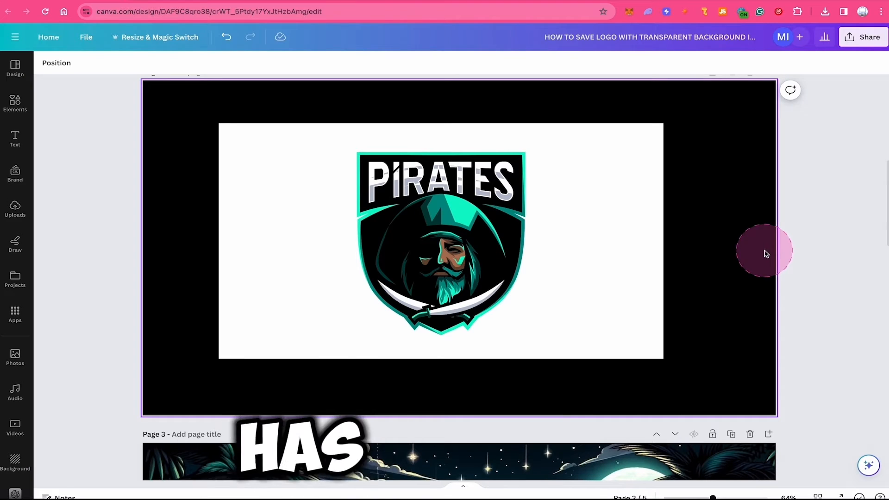
- Centre the white-background logo image horizontally on page 2 and remove its background with BG Remover
drag(402, 219, 420, 217)
click(719, 231)
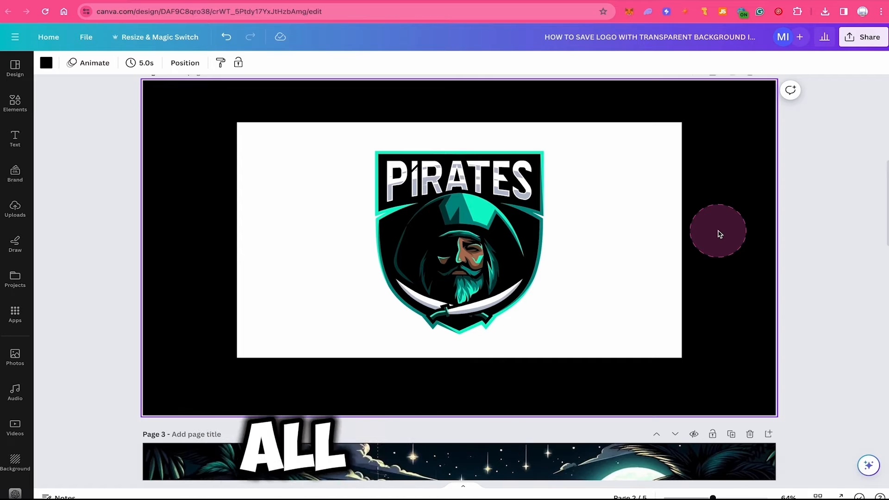
click(460, 216)
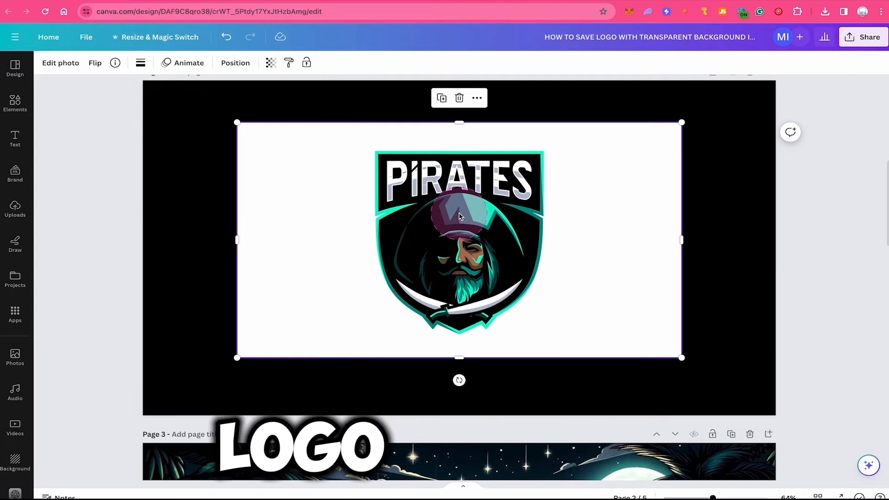
click(65, 63)
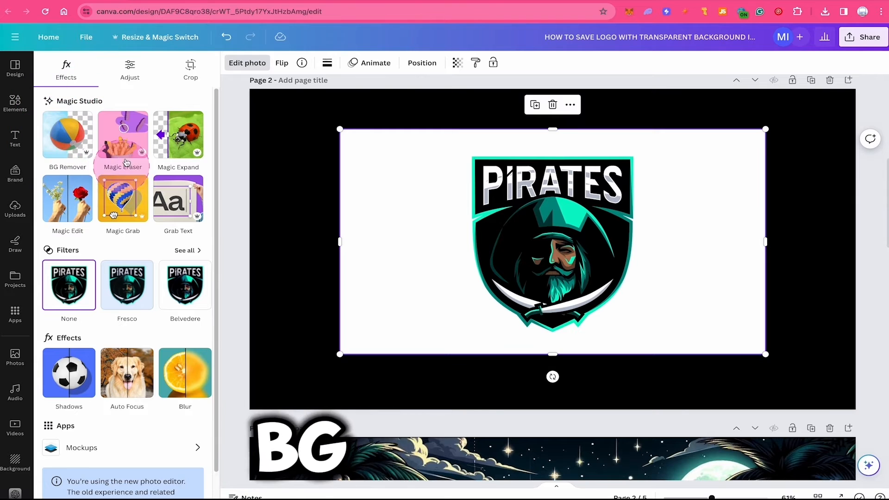
click(74, 136)
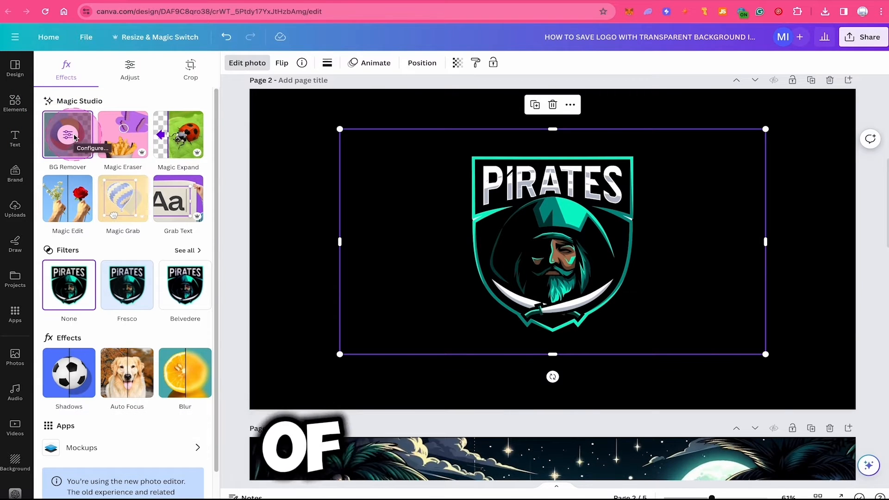
click(724, 278)
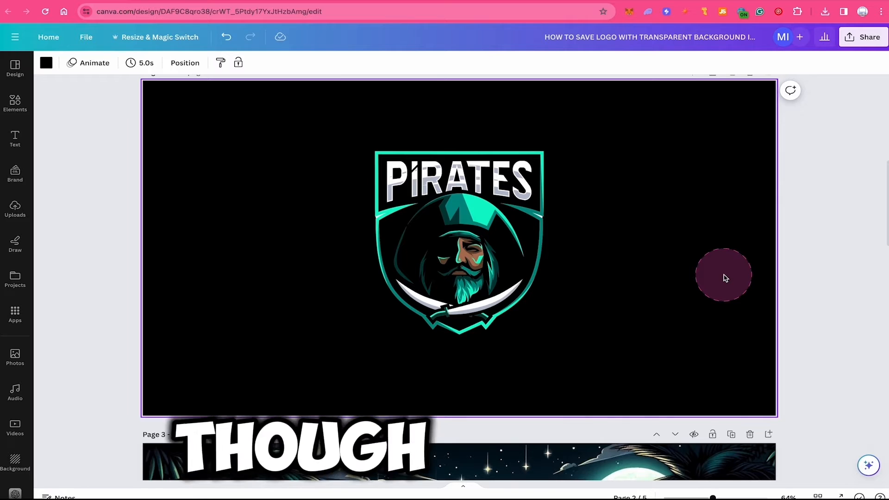
click(858, 41)
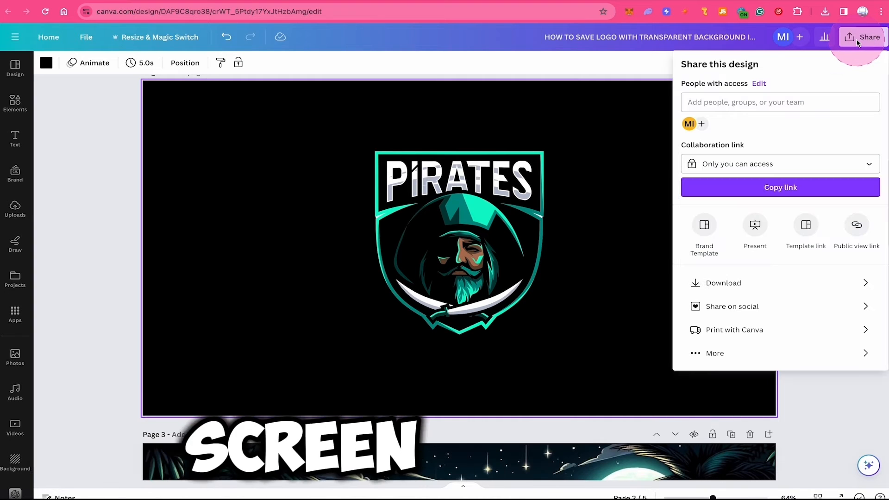
click(736, 283)
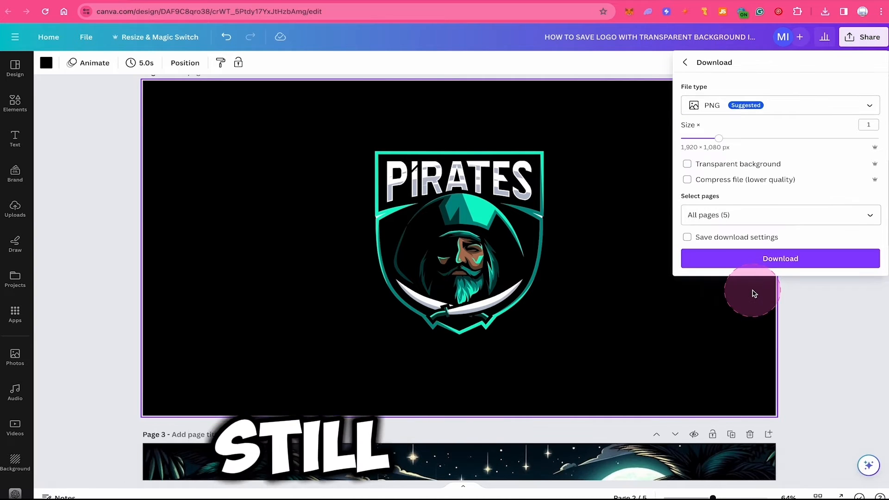
click(687, 166)
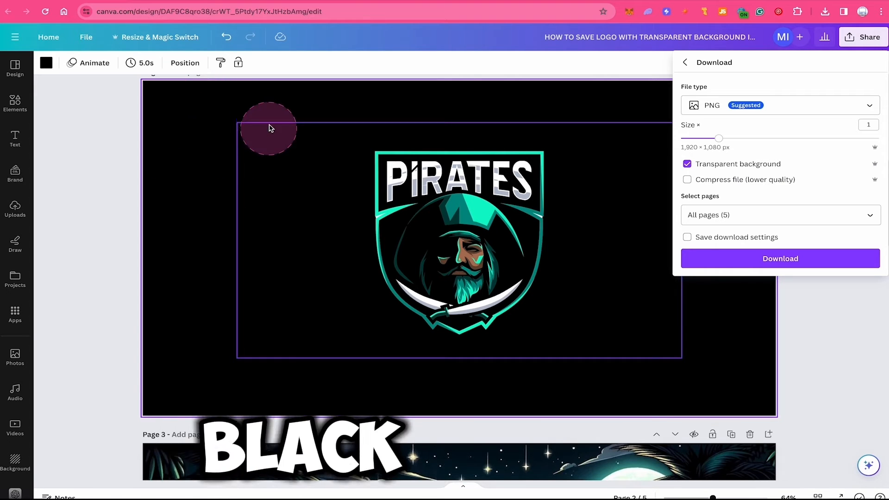
- Delete the black background of page 2 and download only that page as a PNG
click(216, 117)
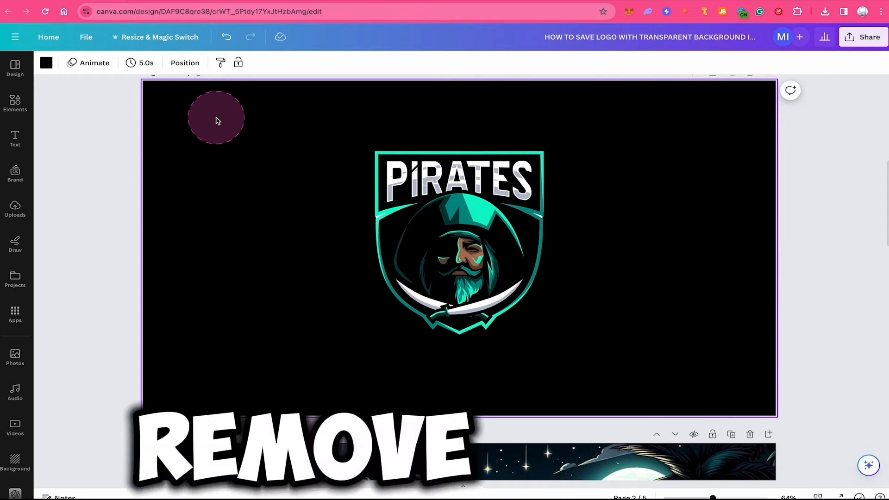
key(Delete)
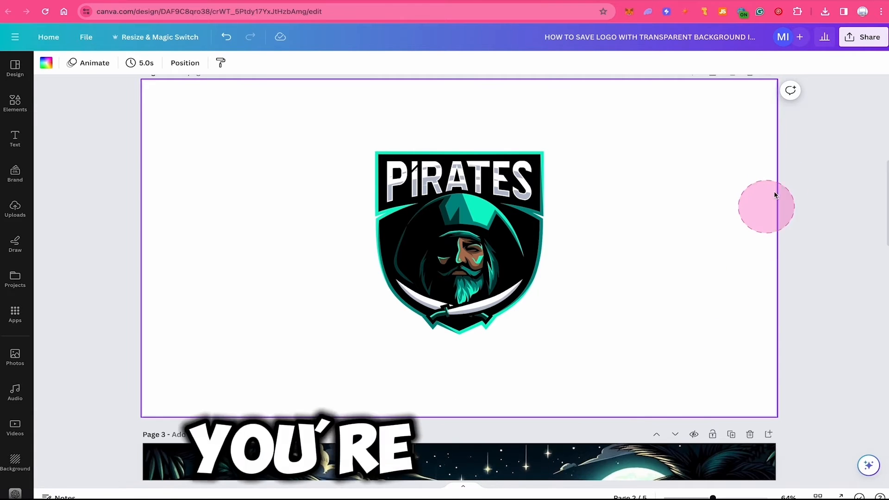
click(860, 45)
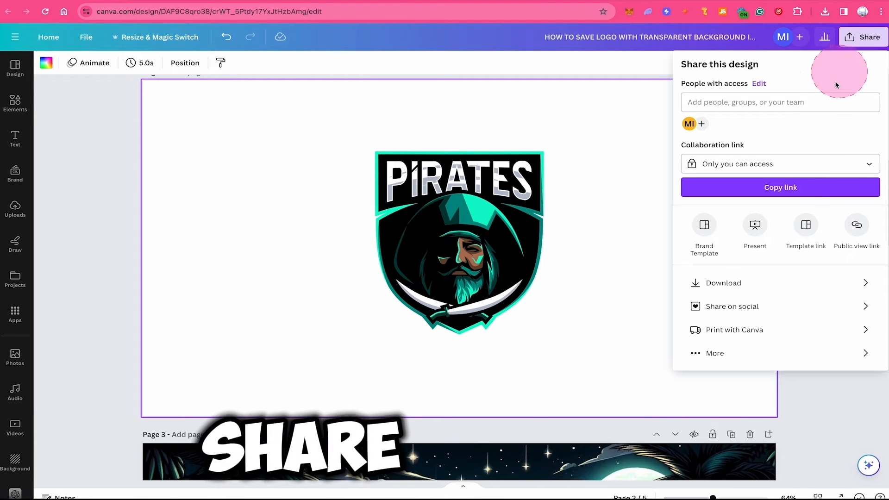
click(742, 283)
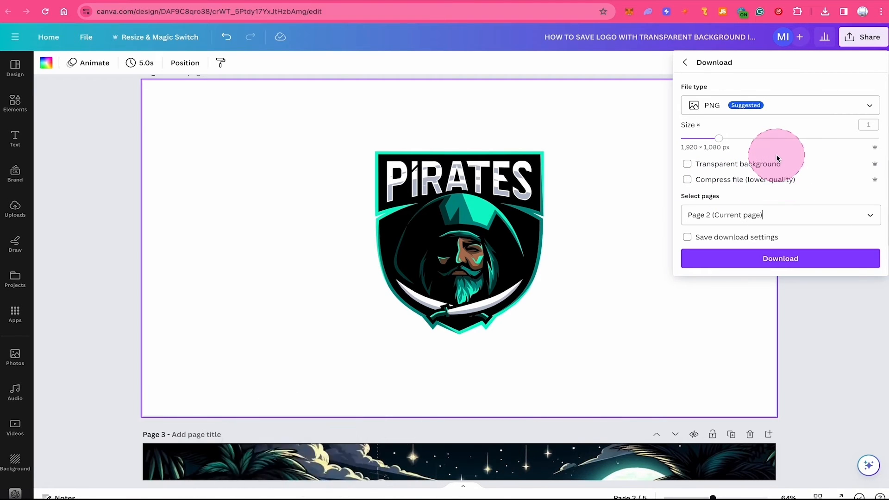
click(767, 256)
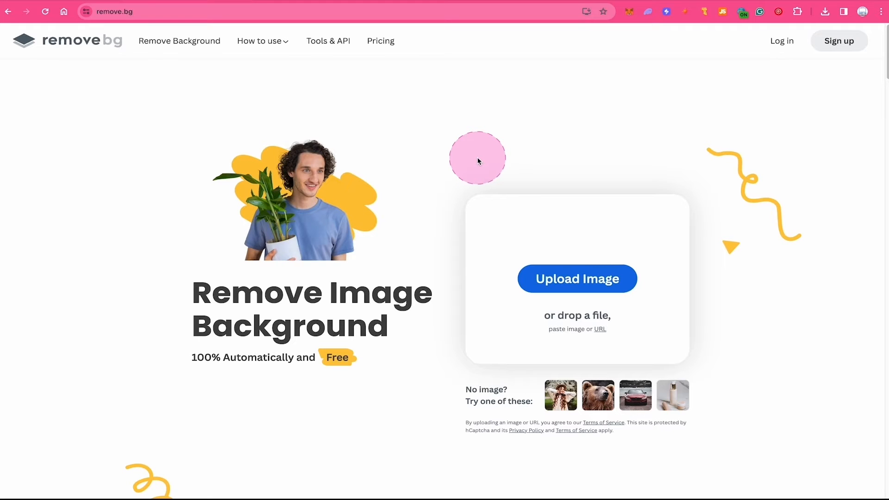
- On remove.bg, upload "HOW TO SAVE LOGO WITH TRANSPARENT BACKGROUND IN CANVA (3).png" from Downloads and download the standard-resolution cutout
click(552, 275)
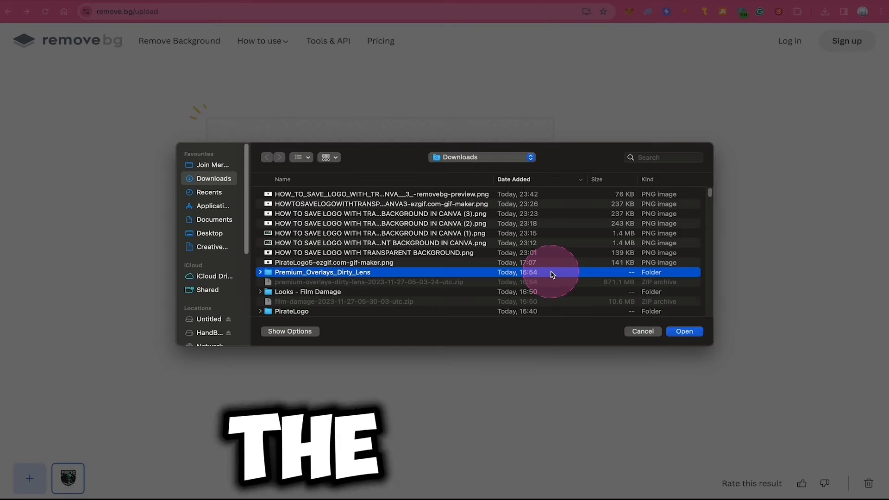
click(480, 216)
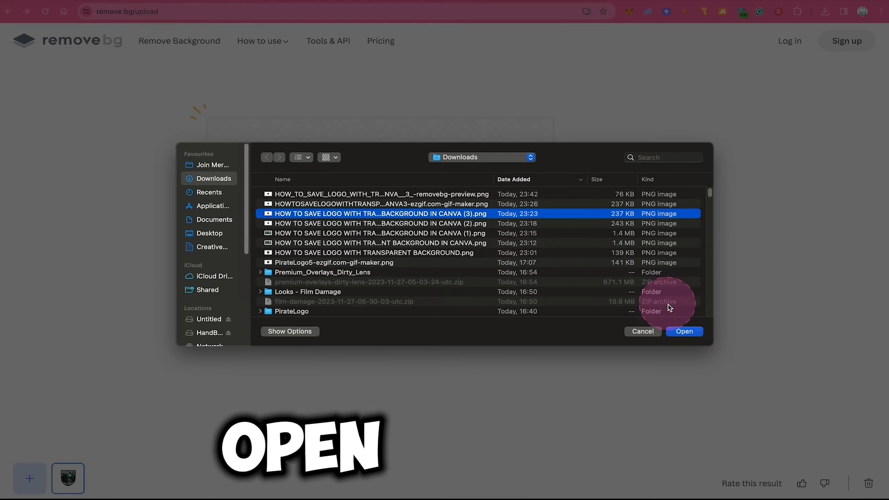
click(686, 331)
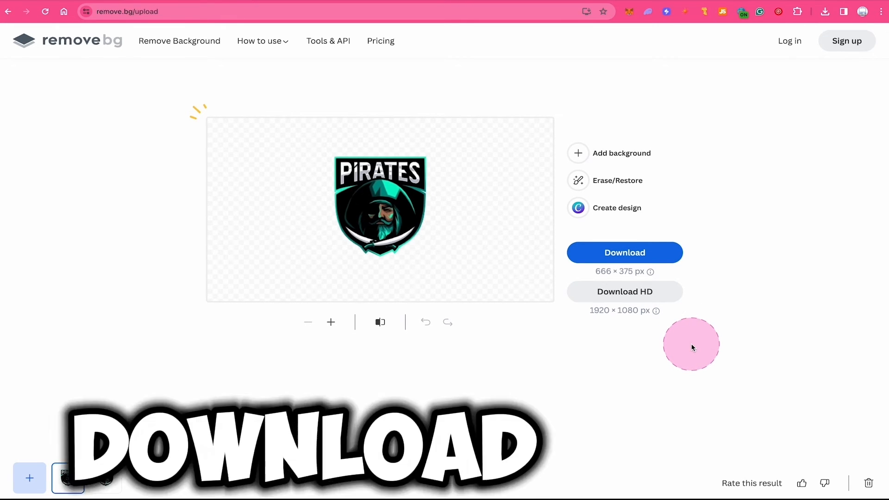
click(643, 257)
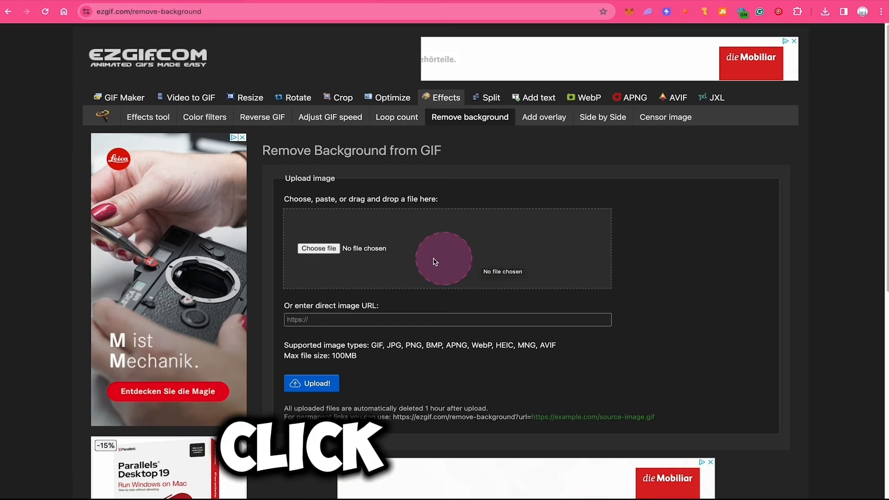
- Upload "HOW TO SAVE LOGO WITH TRANSPARENT BACKGROUND IN CANVA (3).png" from Downloads to ezgif's background removal tool
click(320, 249)
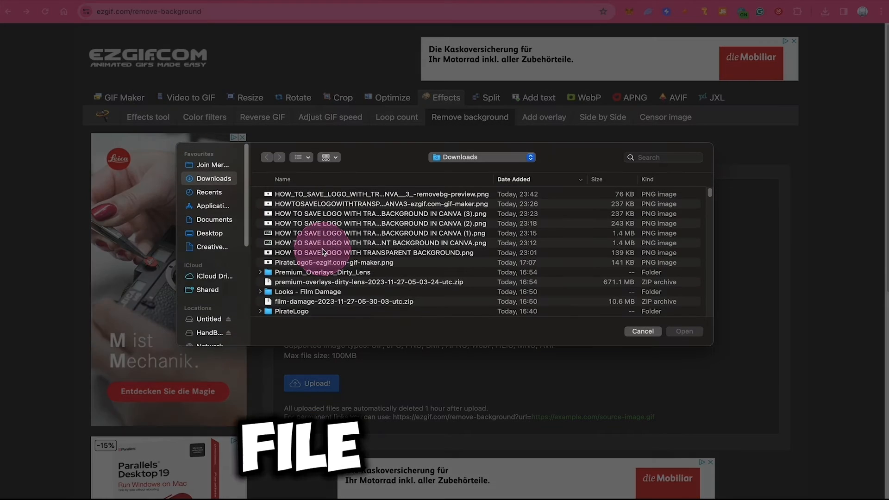
click(387, 226)
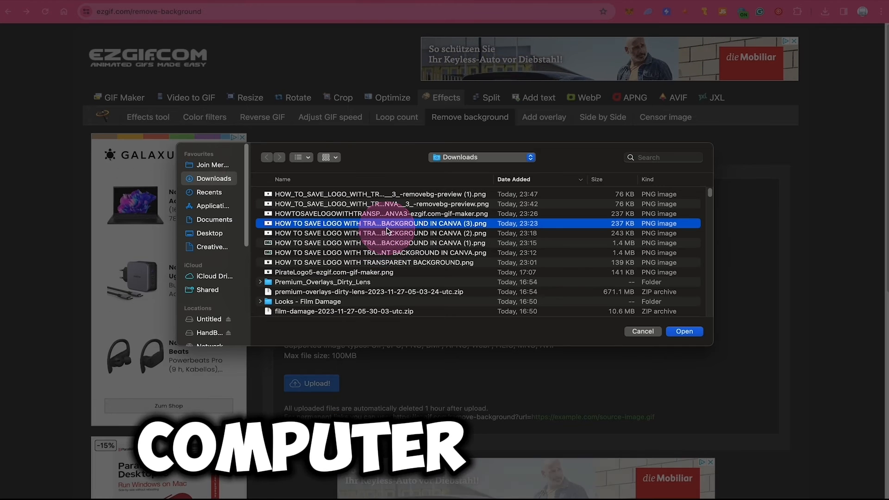
click(685, 332)
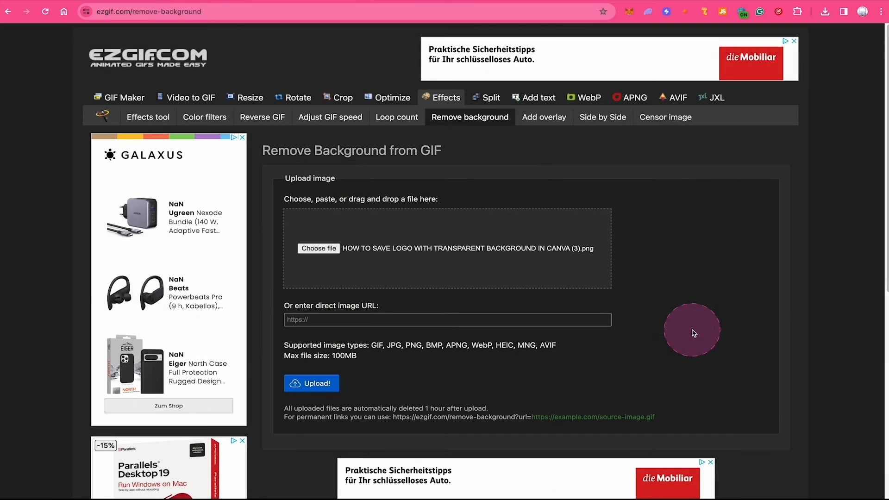
scroll(657, 297, down, 2)
click(307, 327)
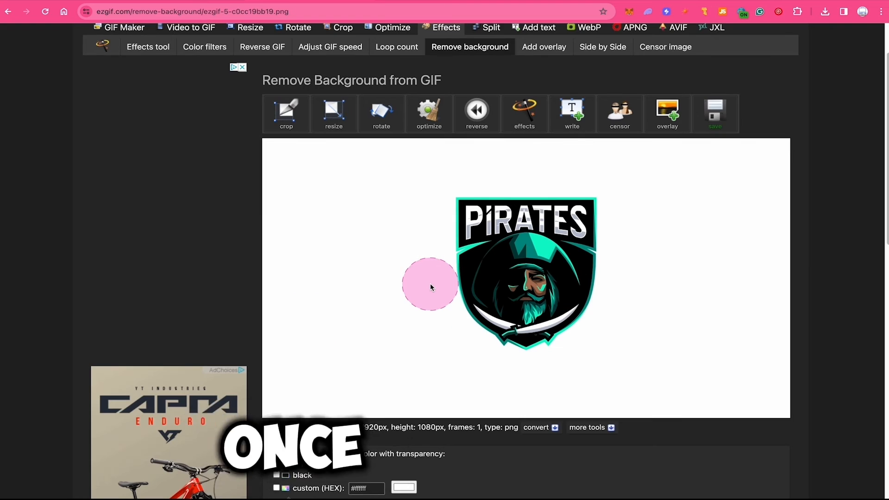
- Replace the uploaded image's white background with transparency and save the output image
scroll(402, 254, down, 1)
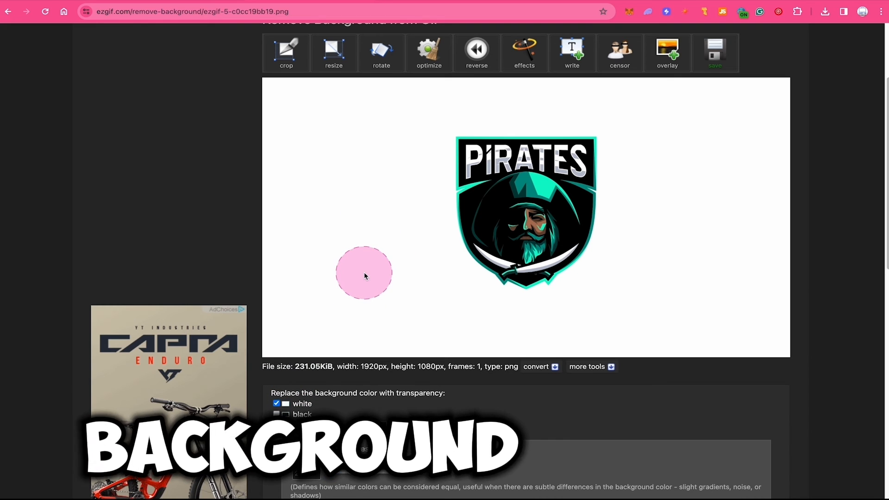
scroll(377, 256, down, 6)
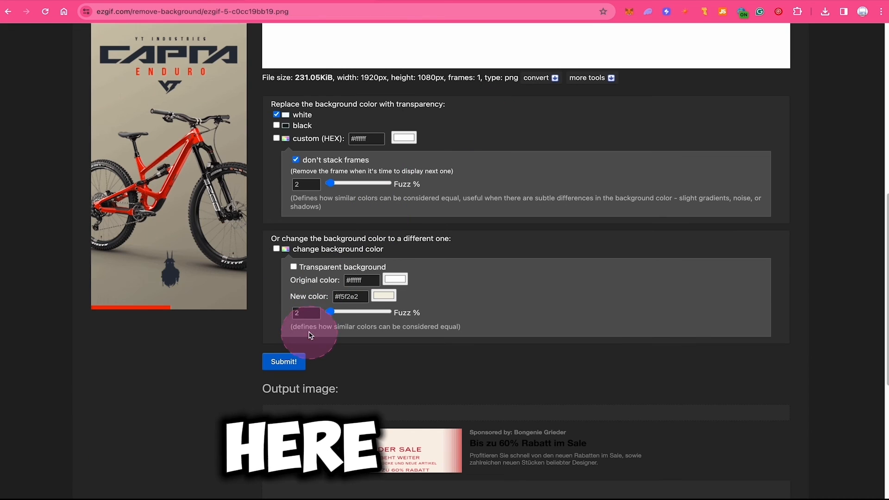
click(282, 362)
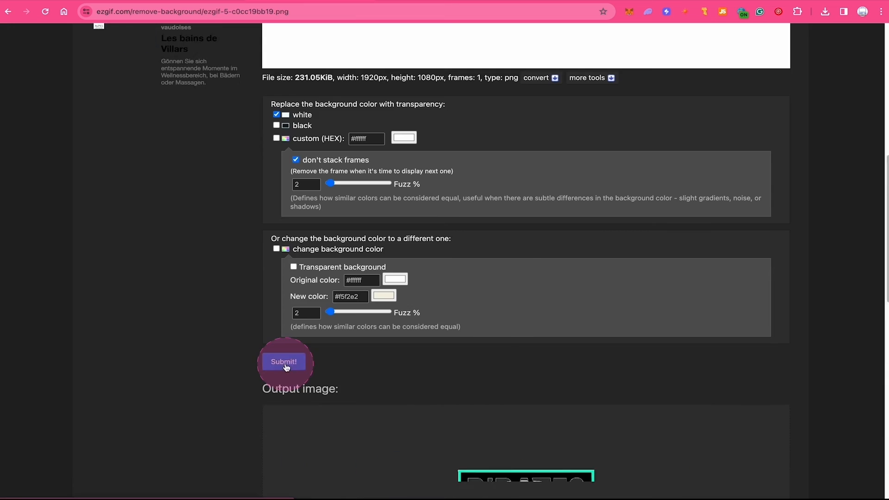
scroll(393, 100, down, 6)
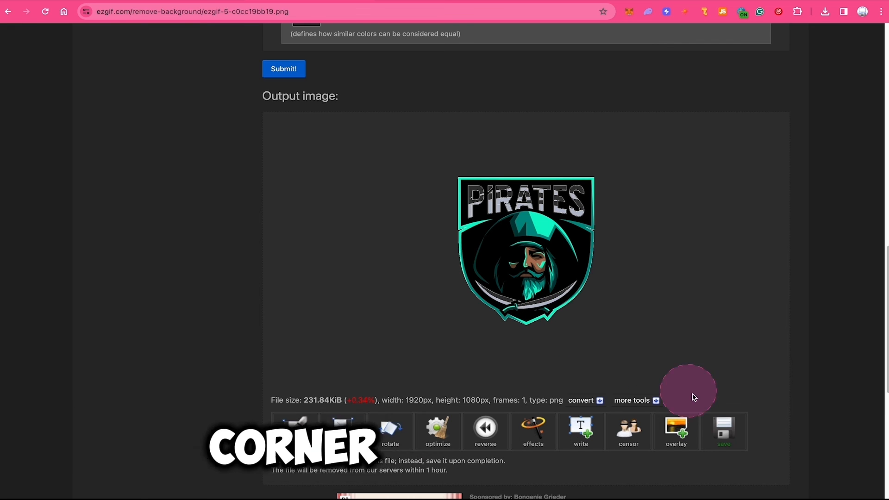
click(724, 430)
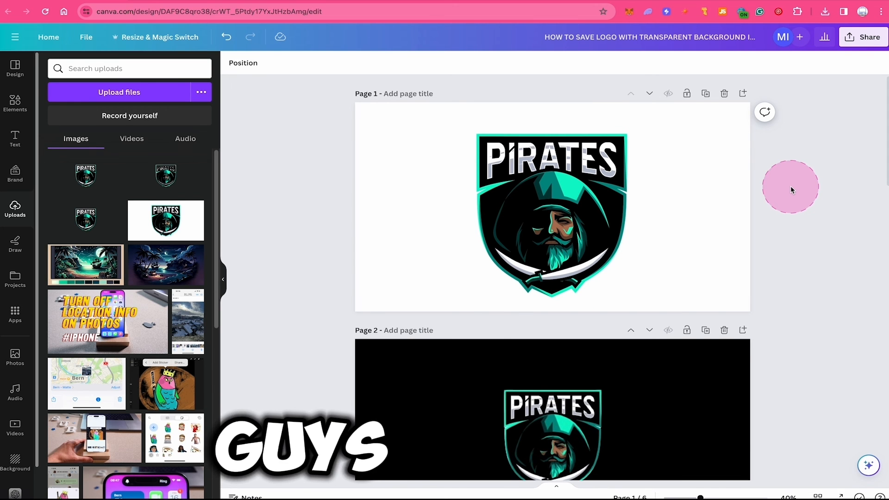